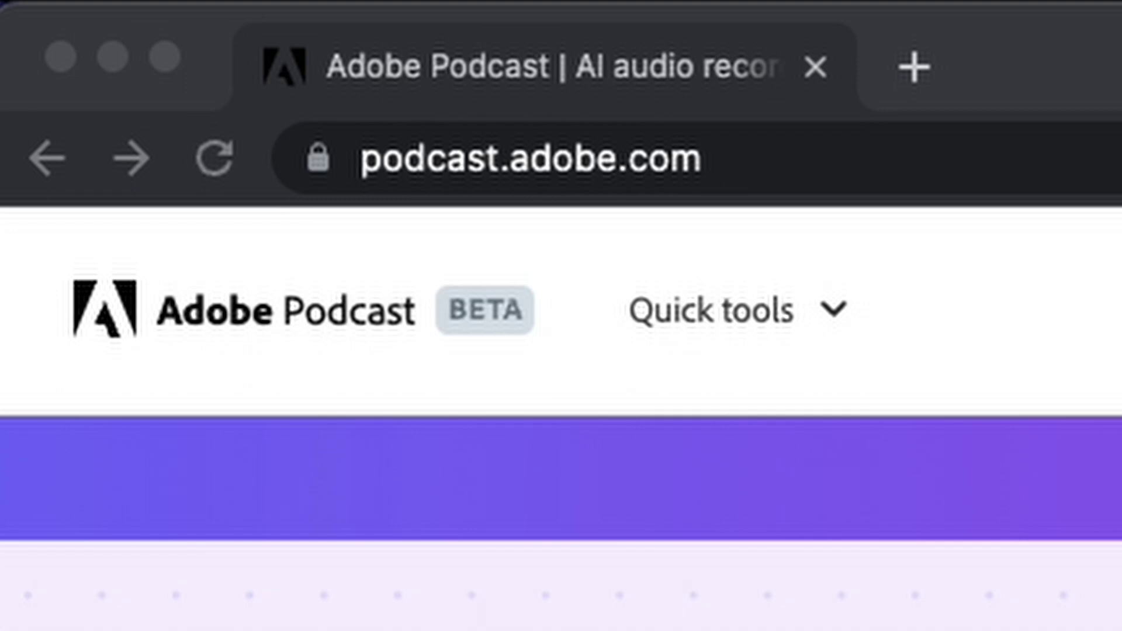
Launch the Mic Check tool from the Quick tools dropdown on the Adobe Podcast site.
{"action": "left_click", "coordinate": [1009, 167]}
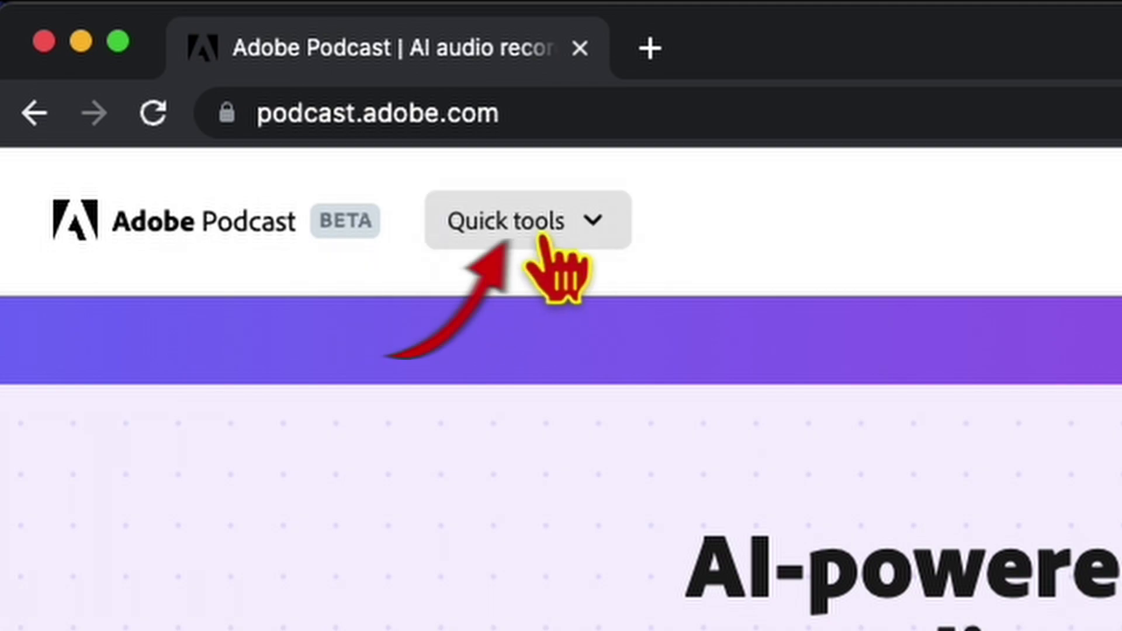
{"action": "left_click", "coordinate": [592, 231]}
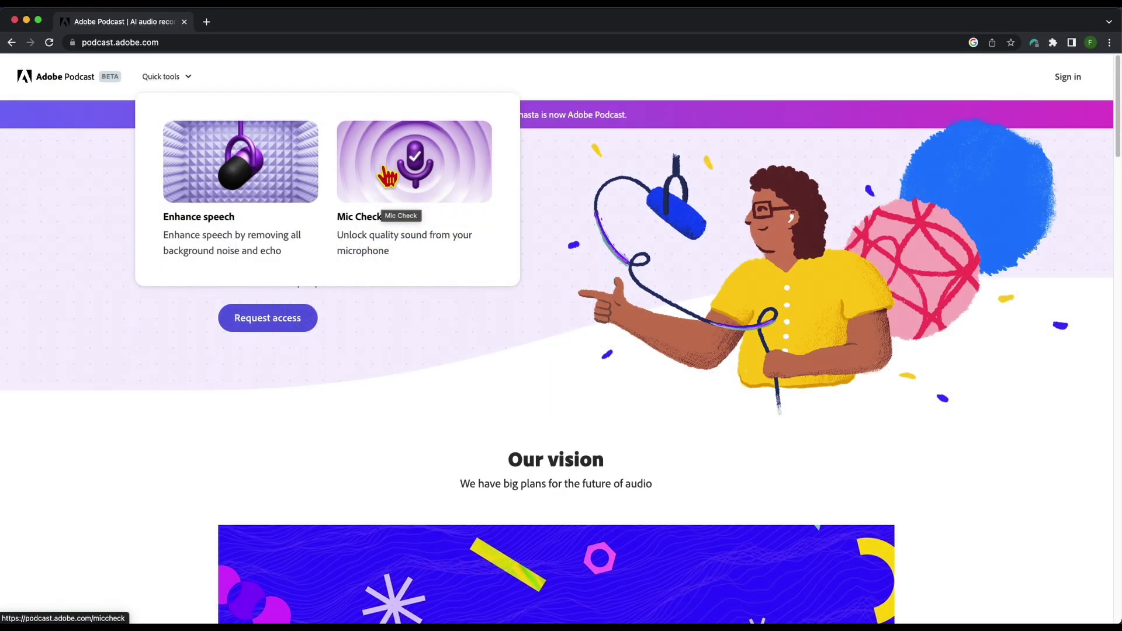
{"action": "left_click", "coordinate": [386, 178]}
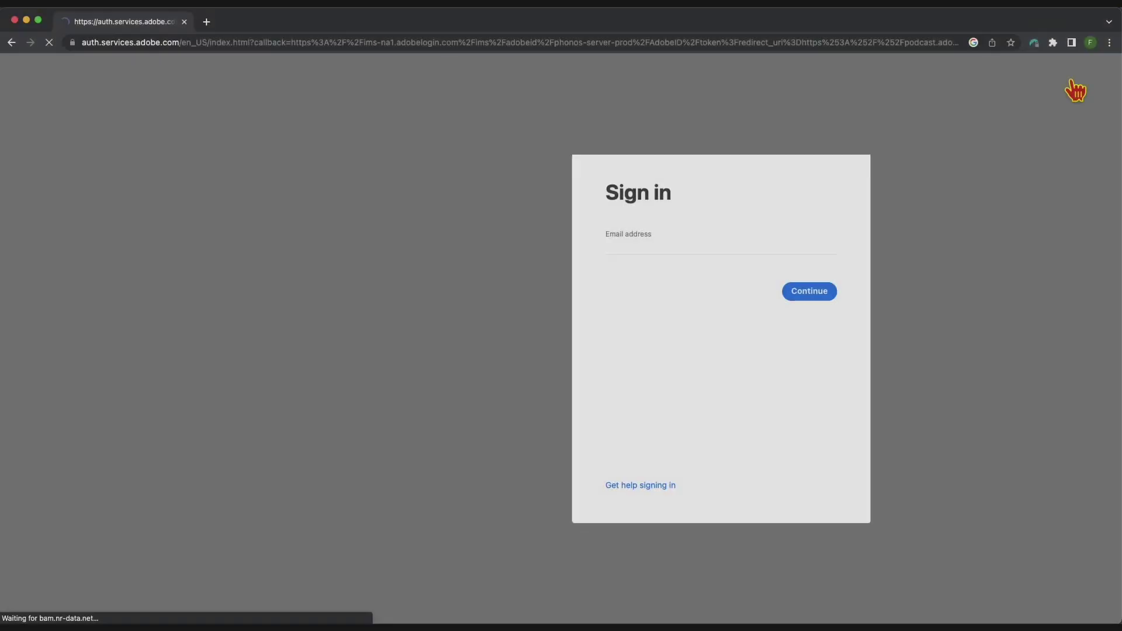
Sign in, start Mic Check, and highlight the sentence to read aloud.
{"action": "left_click", "coordinate": [764, 413]}
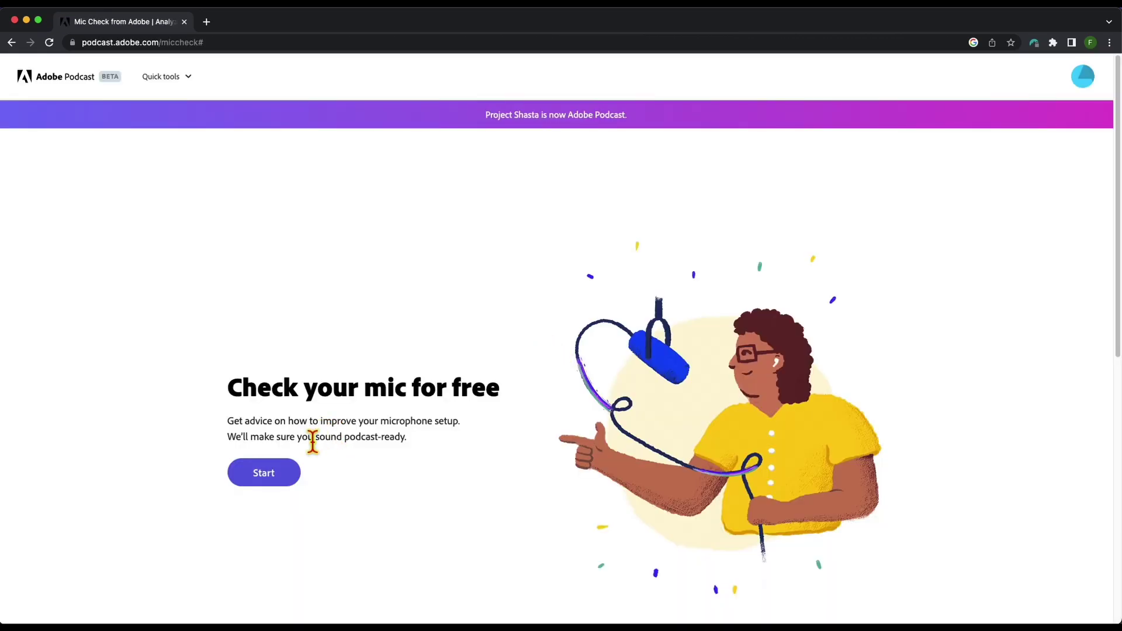
{"action": "left_click", "coordinate": [295, 478]}
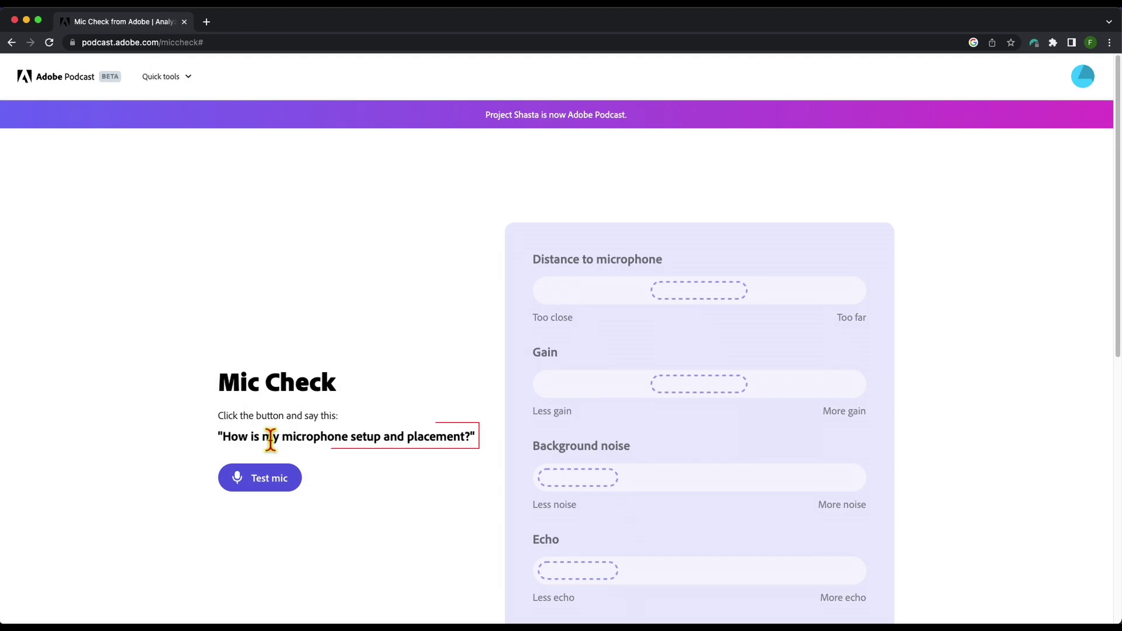
{"action": "left_click_drag", "start_coordinate": [225, 444], "coordinate": [481, 441]}
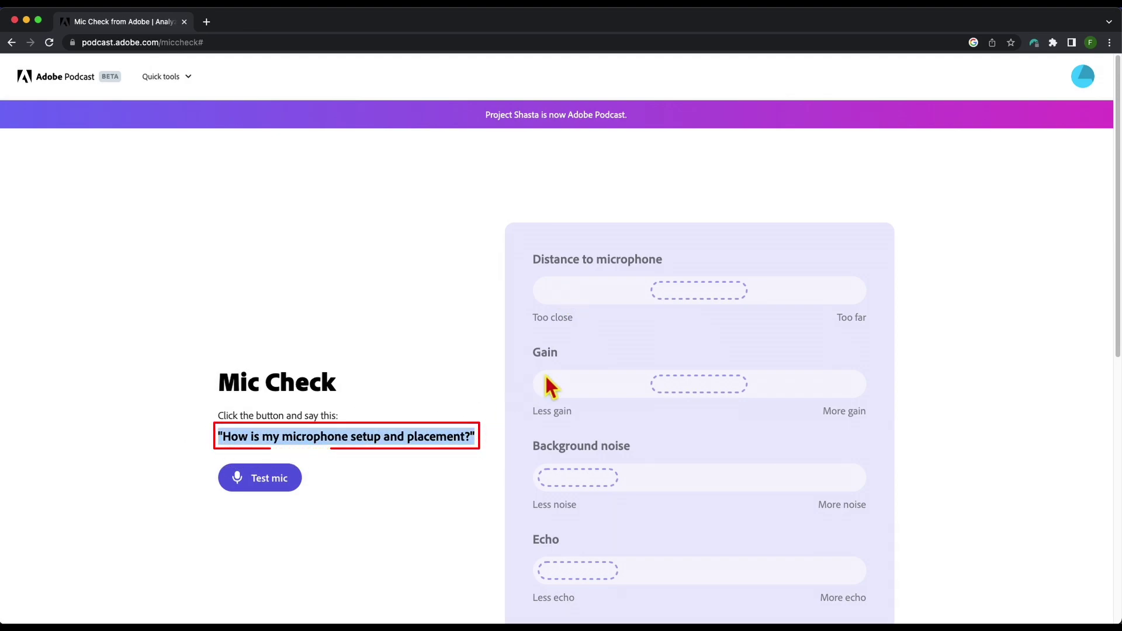
{"action": "scroll", "coordinate": [570, 356], "scroll_direction": "down", "scroll_amount": 1}
{"action": "scroll", "coordinate": [593, 329], "scroll_direction": "down", "scroll_amount": 1}
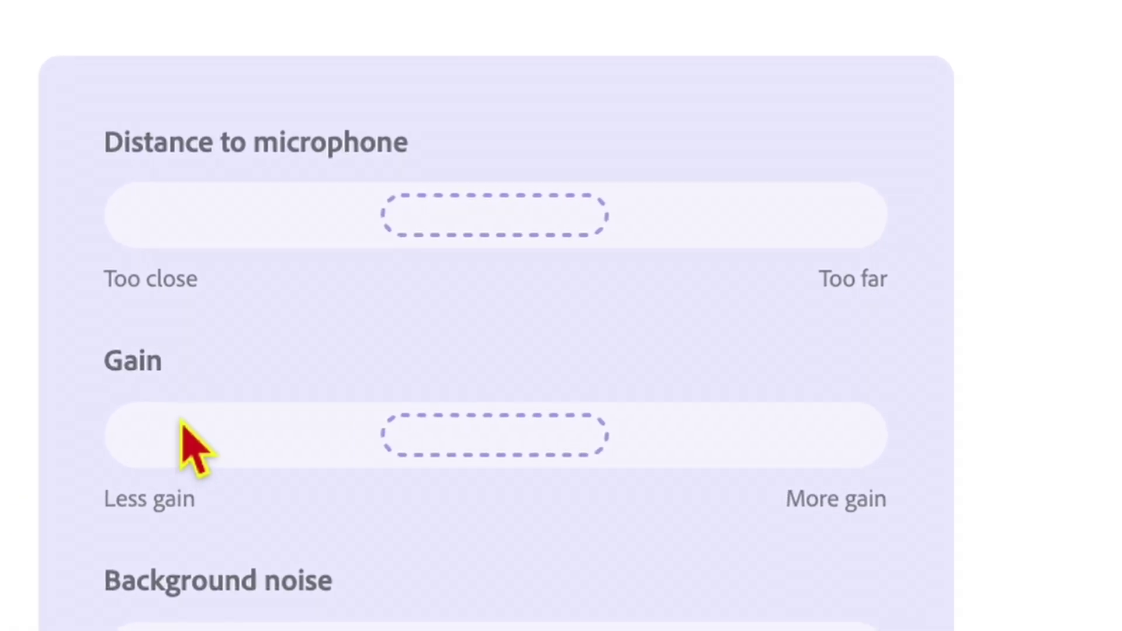
{"action": "scroll", "coordinate": [219, 482], "scroll_direction": "down", "scroll_amount": 2}
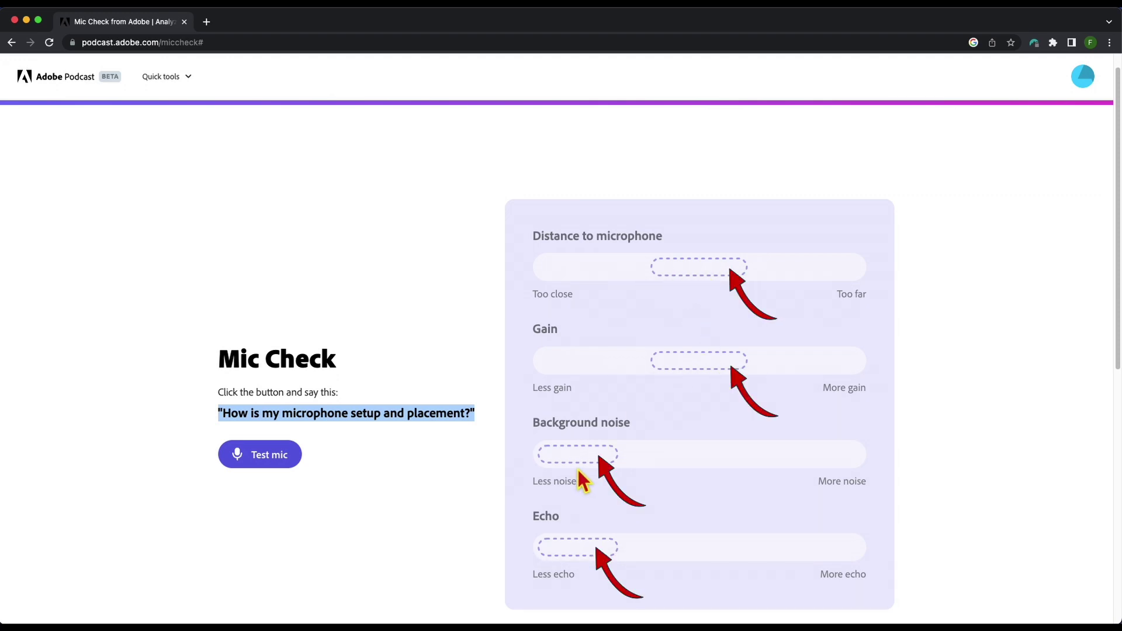
{"action": "scroll", "coordinate": [474, 500], "scroll_direction": "down", "scroll_amount": 1}
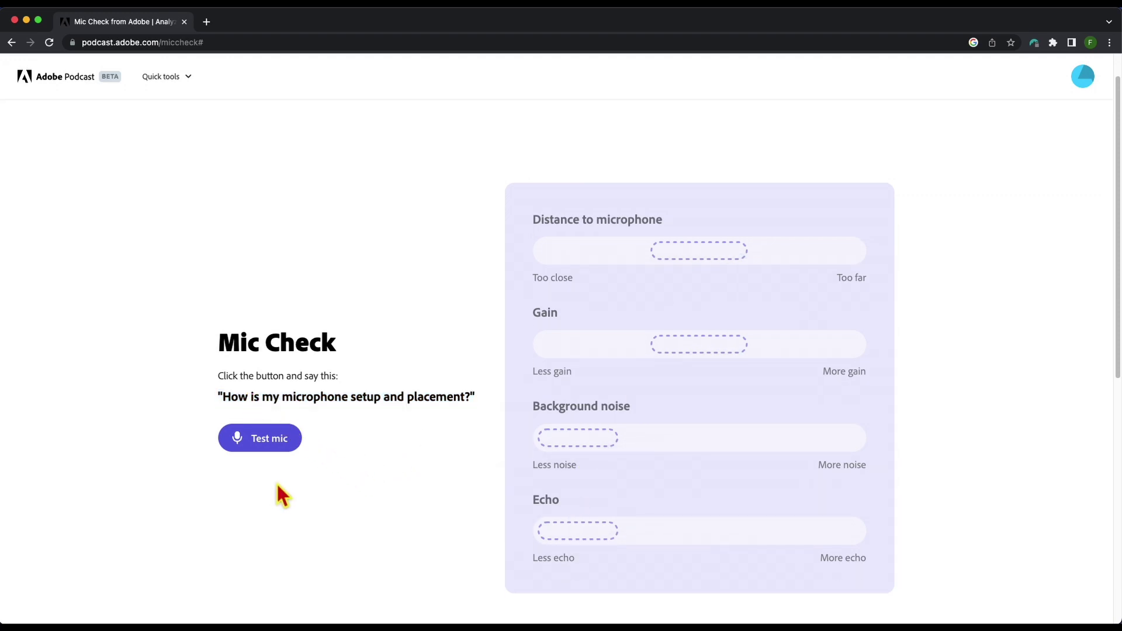
Record a mic test of the quoted sentence, which flags gain as too high.
{"action": "left_click", "coordinate": [270, 443]}
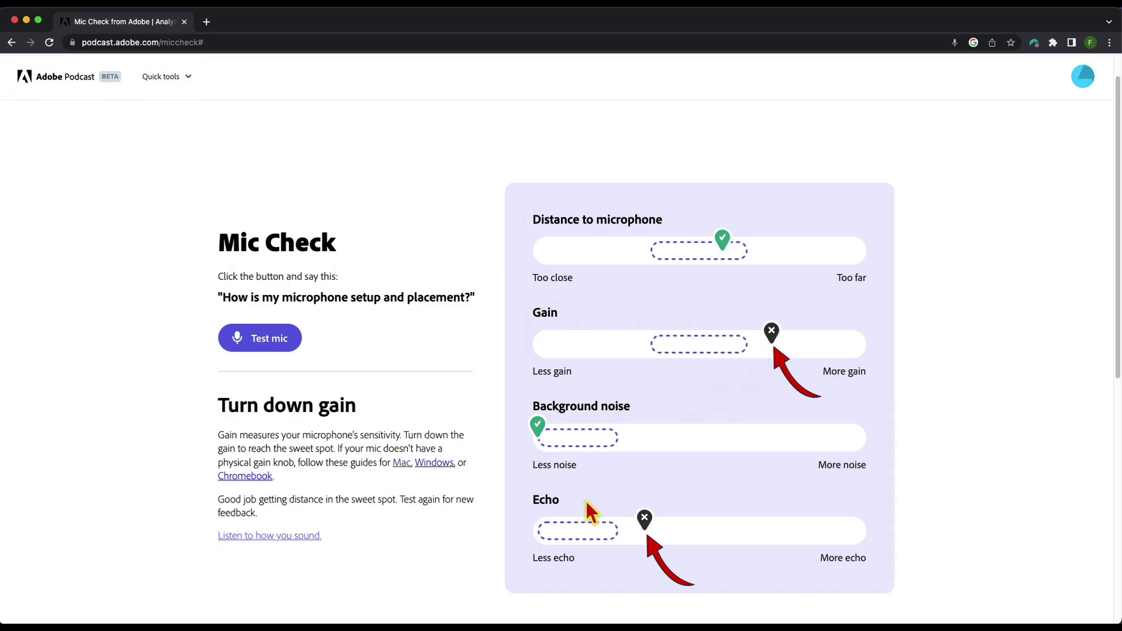
Lower the Sound Blaster Play! 3 input volume slightly in Sound settings.
{"action": "key", "text": "super+space"}
{"action": "type", "text": "sound"}
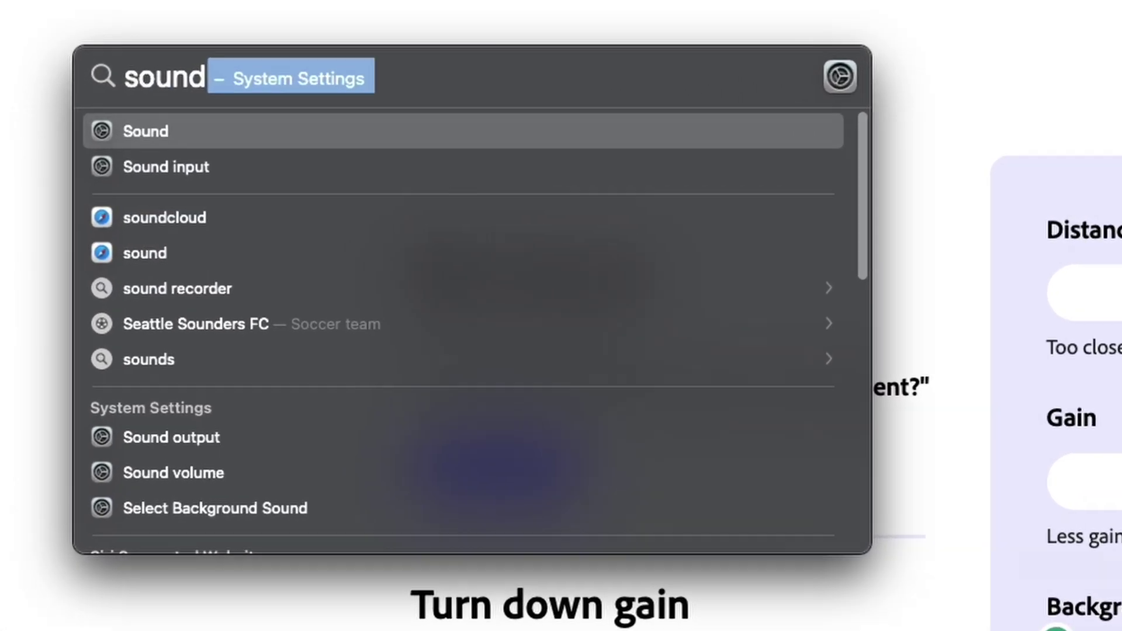
{"action": "key", "text": "Return"}
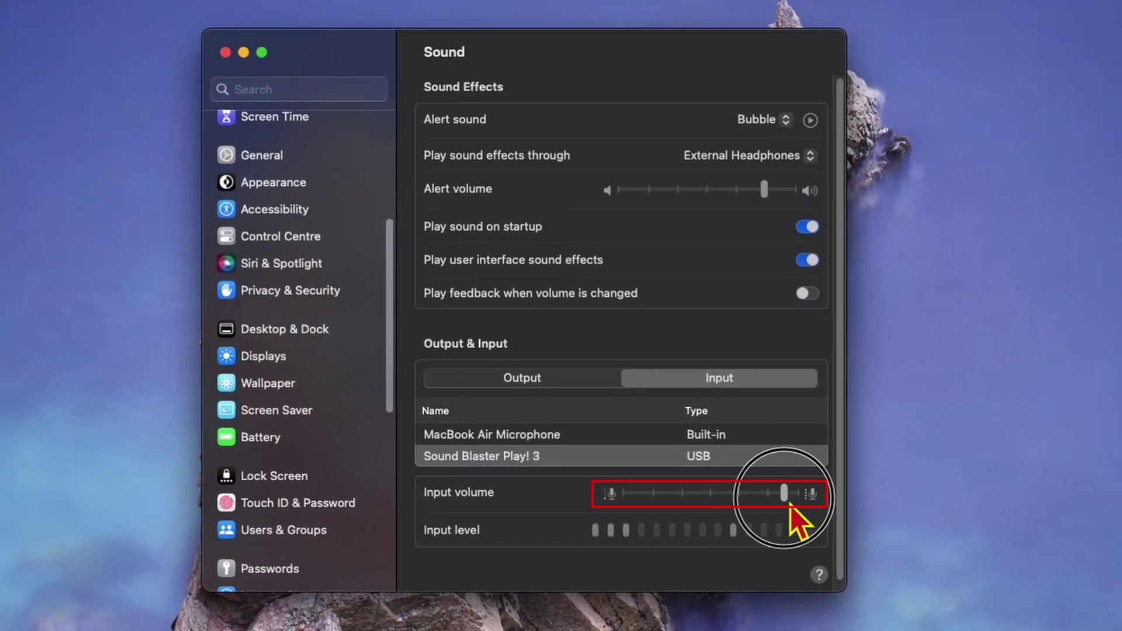
{"action": "left_click_drag", "start_coordinate": [789, 505], "coordinate": [777, 503]}
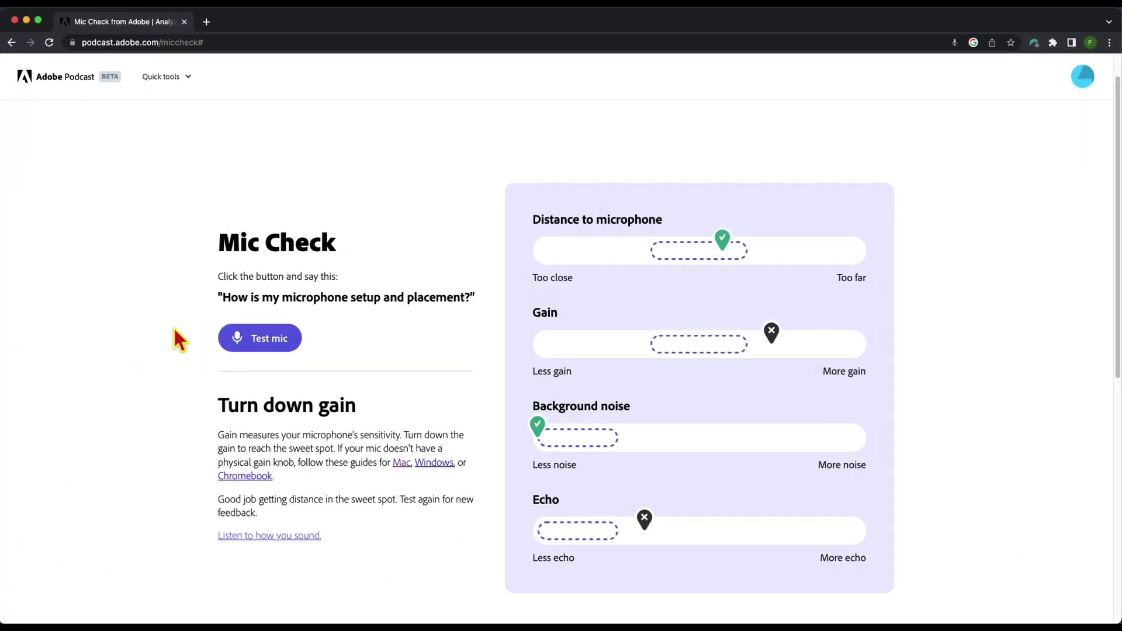
Rerun the mic test so all four meters pass as 'Crisp and clear'.
{"action": "left_click", "coordinate": [273, 342]}
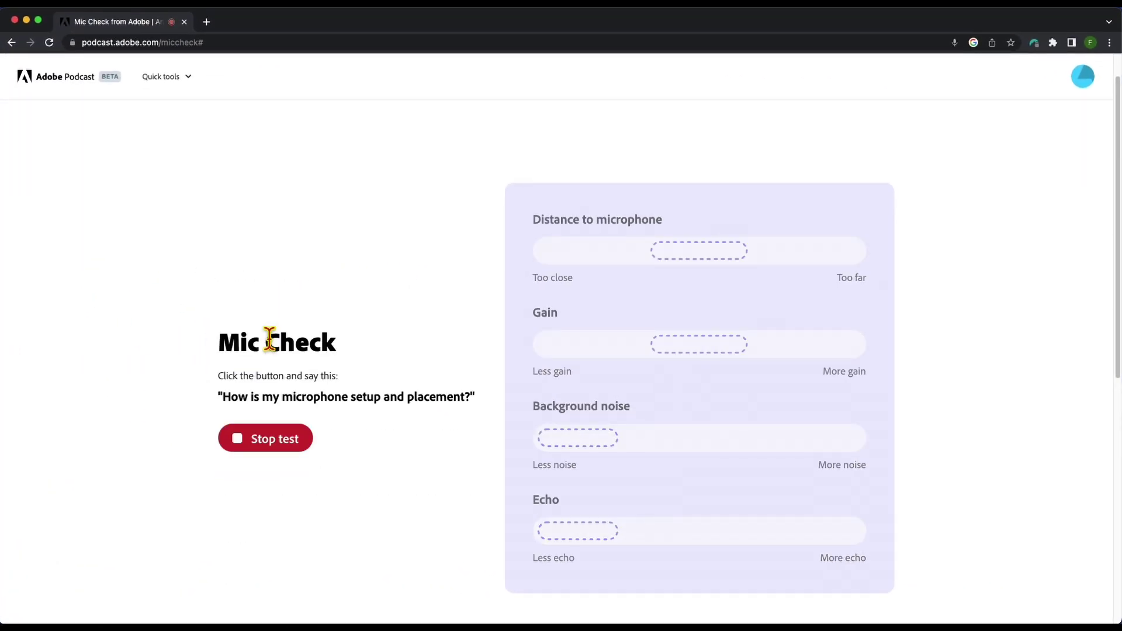
{"action": "left_click", "coordinate": [266, 439]}
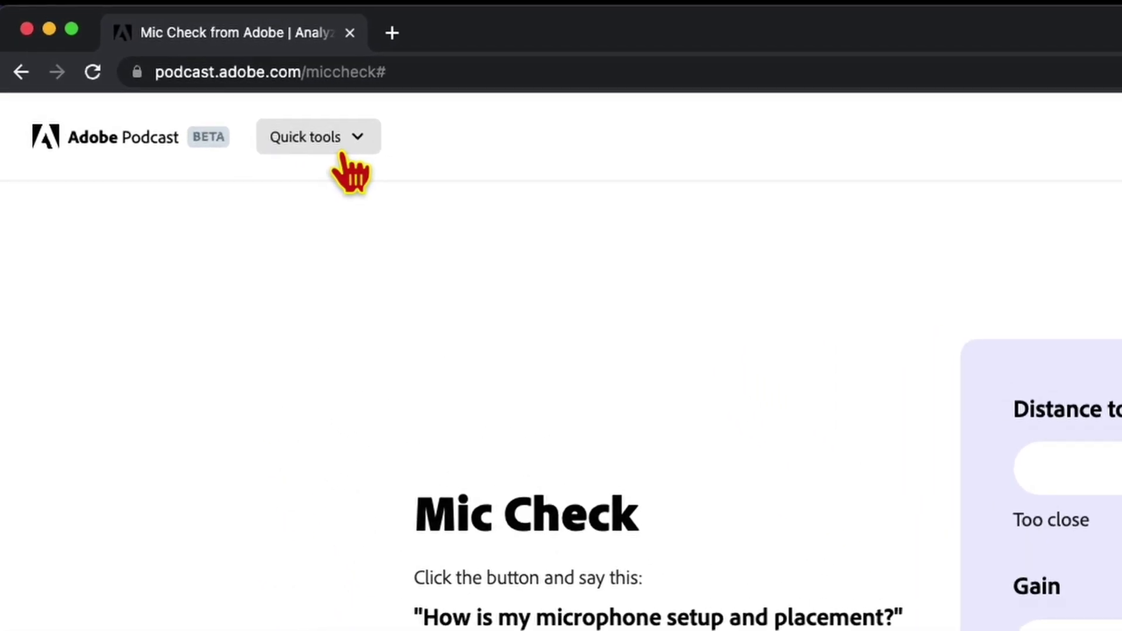
Switch to the Enhance speech tool from the Quick tools list.
{"action": "left_click", "coordinate": [181, 84]}
{"action": "left_click", "coordinate": [434, 455]}
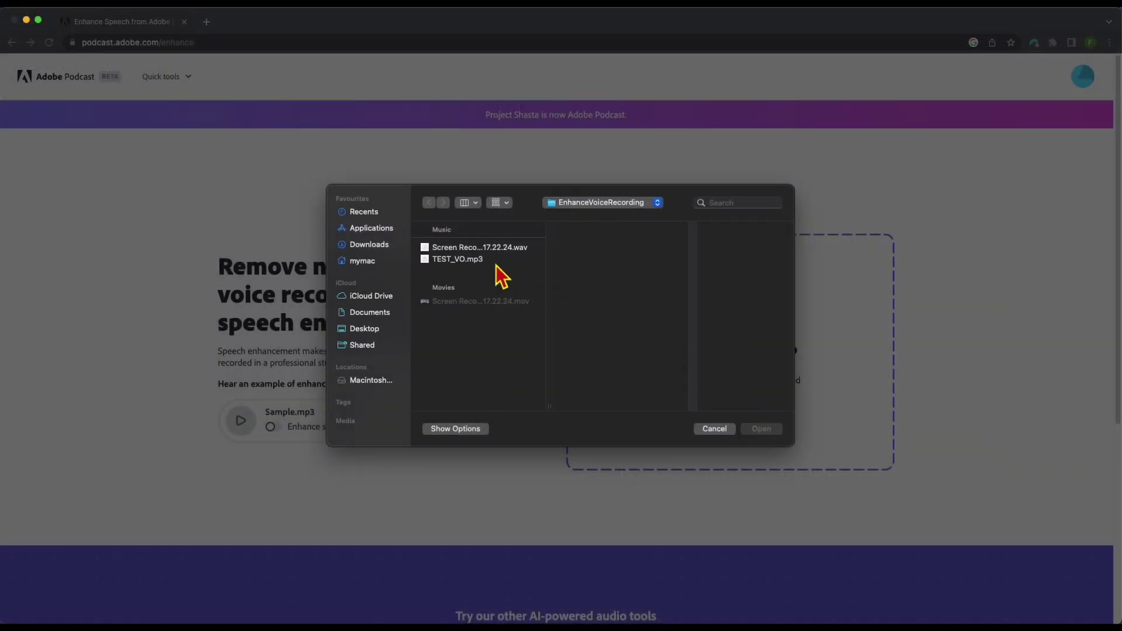
Upload TEST_VO.mp3 from the EnhanceVoiceRecording folder for speech enhancement.
{"action": "left_click", "coordinate": [458, 260]}
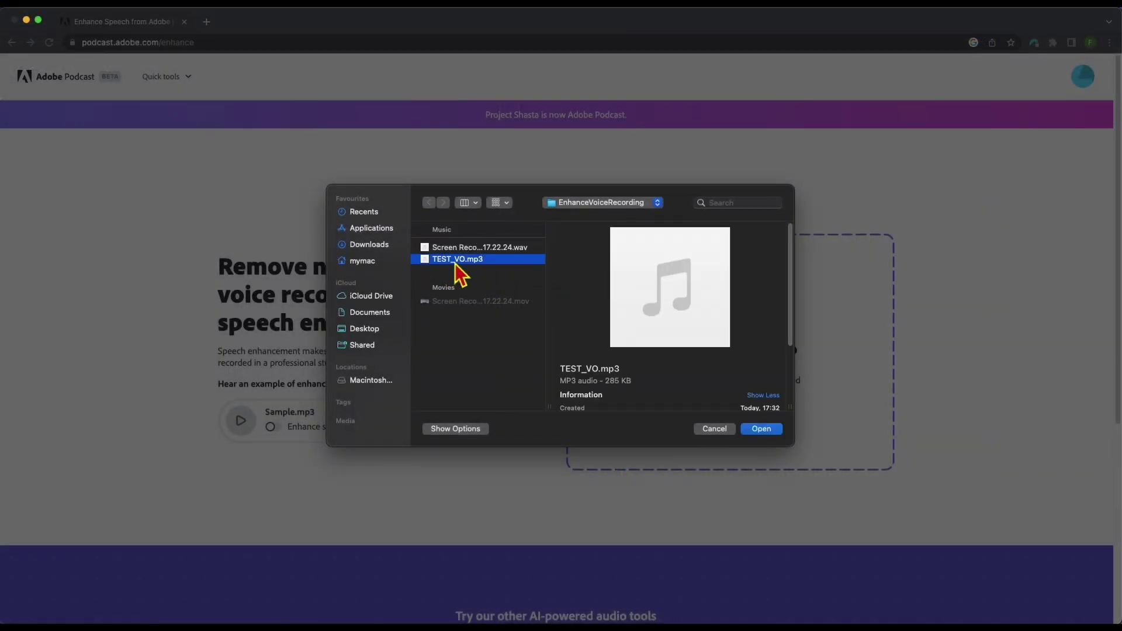
{"action": "left_click", "coordinate": [761, 430]}
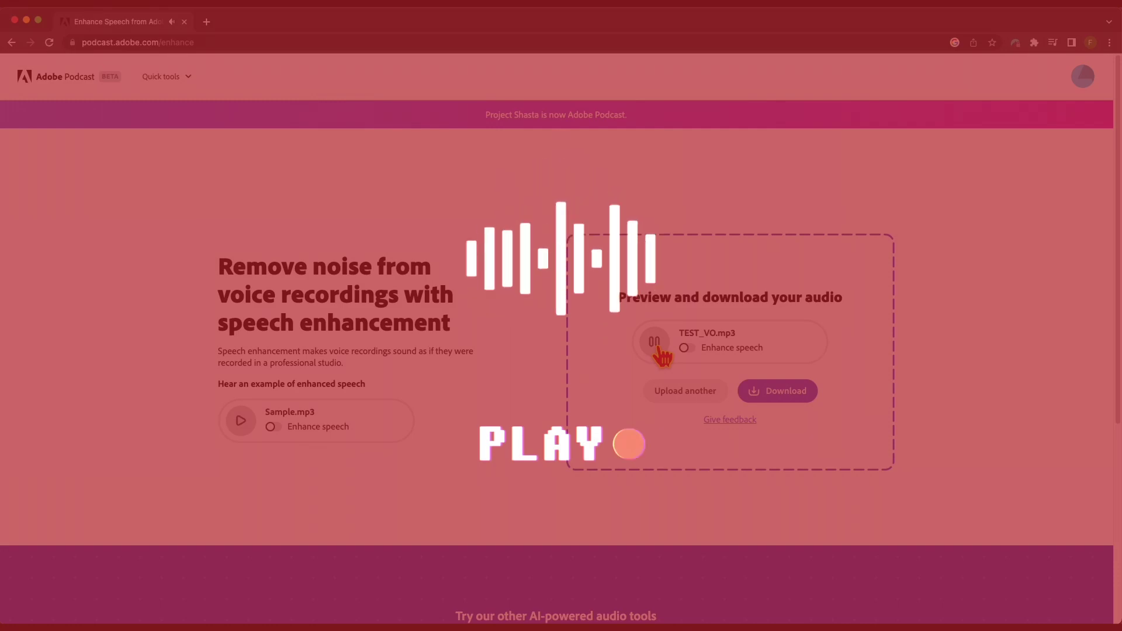
Pause the enhanced TEST_VO.mp3 preview with Enhance speech still on.
{"action": "left_click", "coordinate": [658, 345]}
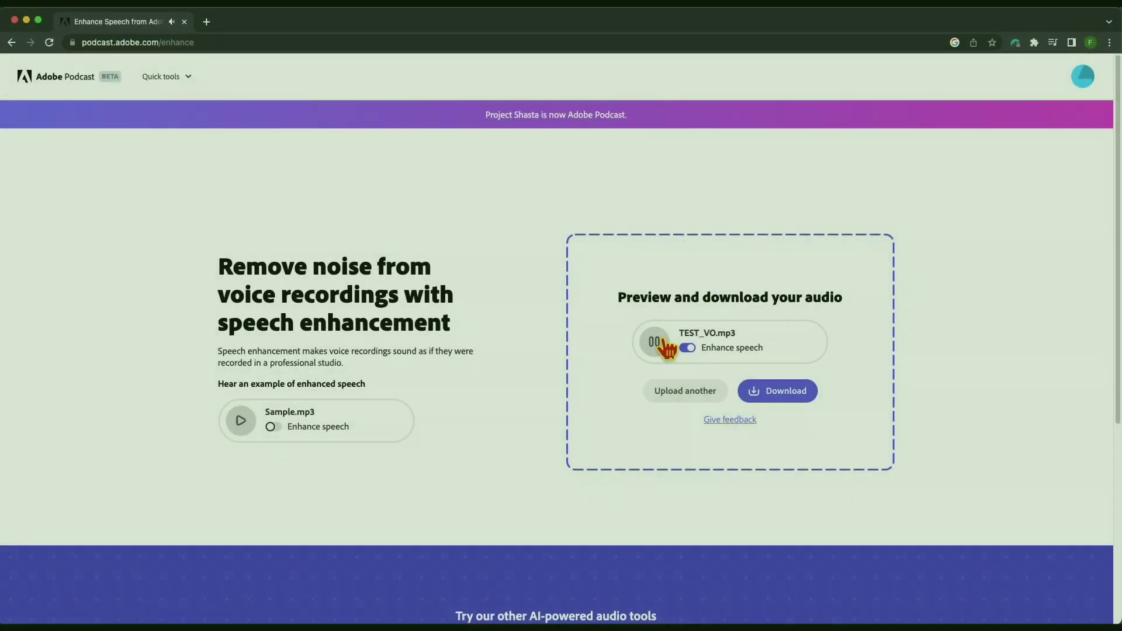
{"action": "left_click", "coordinate": [660, 344]}
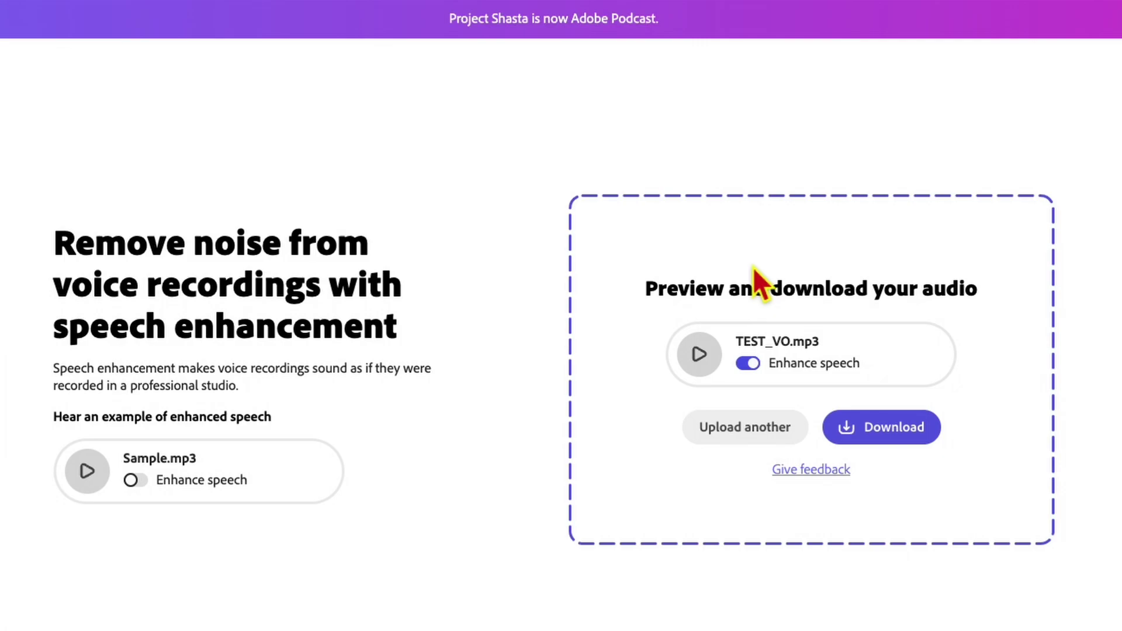